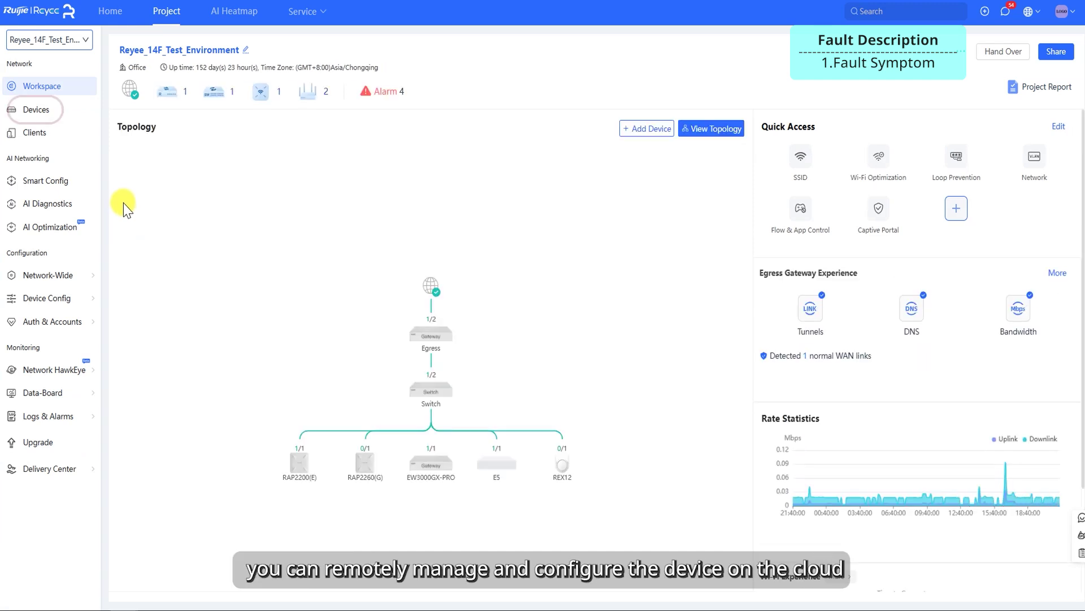
- Open the Device List for the Reyee_14F_Test_Environment project from the Devices sidebar entry
left_click(37, 111)
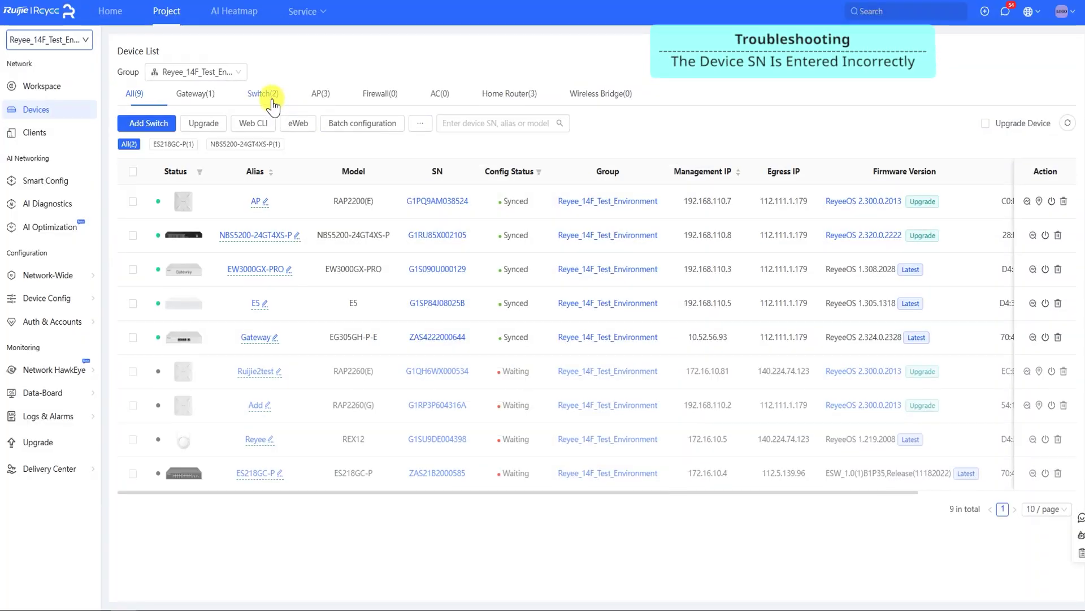
- Add a switch by serial number, resubmitting with the correct SN after the invalid one is rejected
left_click(145, 122)
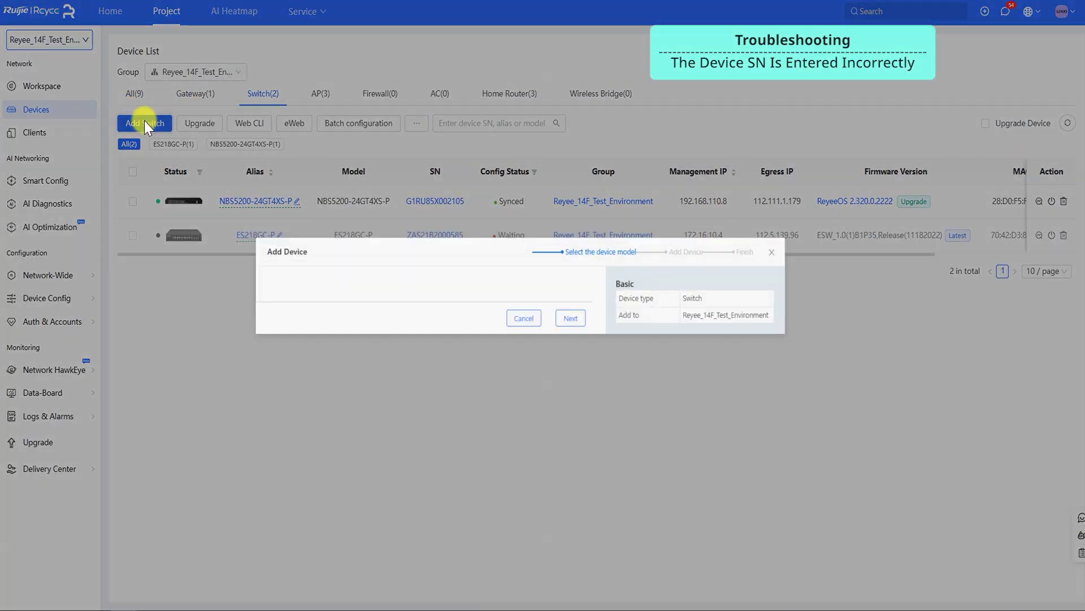
left_click(339, 326)
key("ctrl+v")
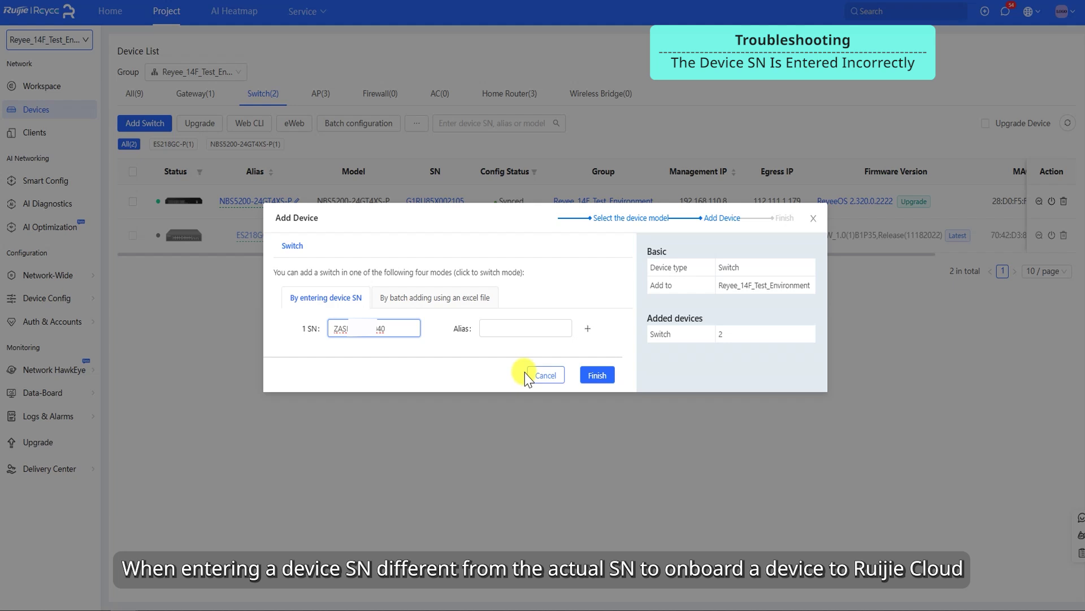
left_click(593, 376)
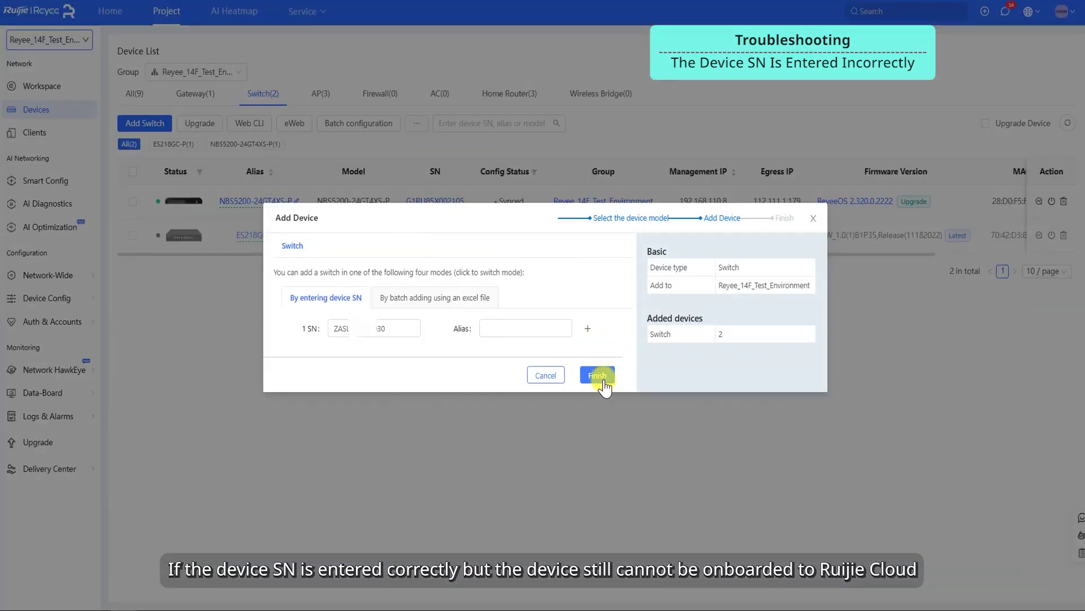
left_click(599, 376)
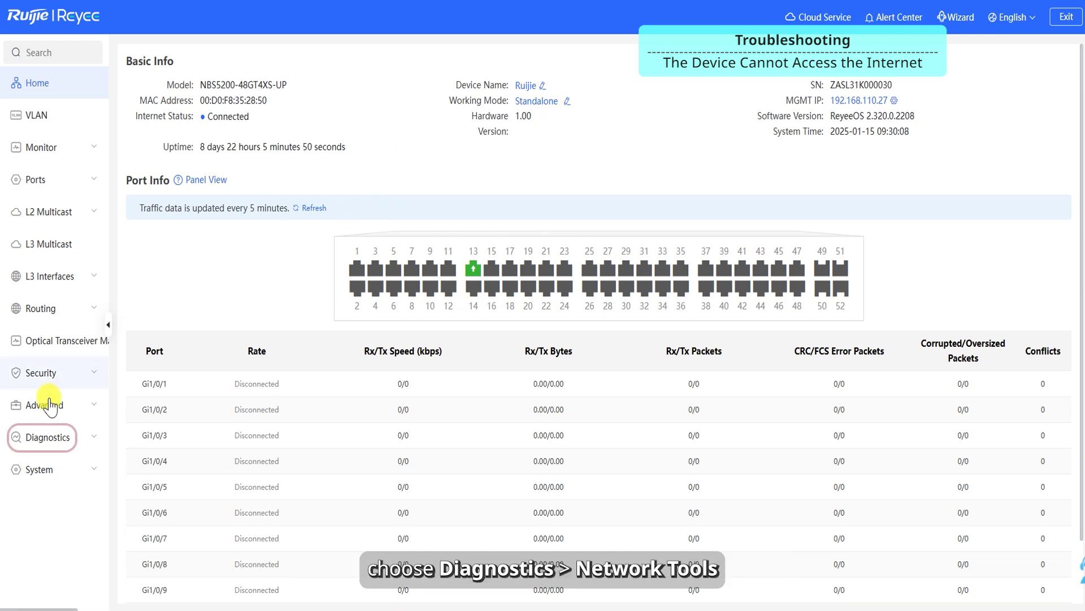
left_click(35, 437)
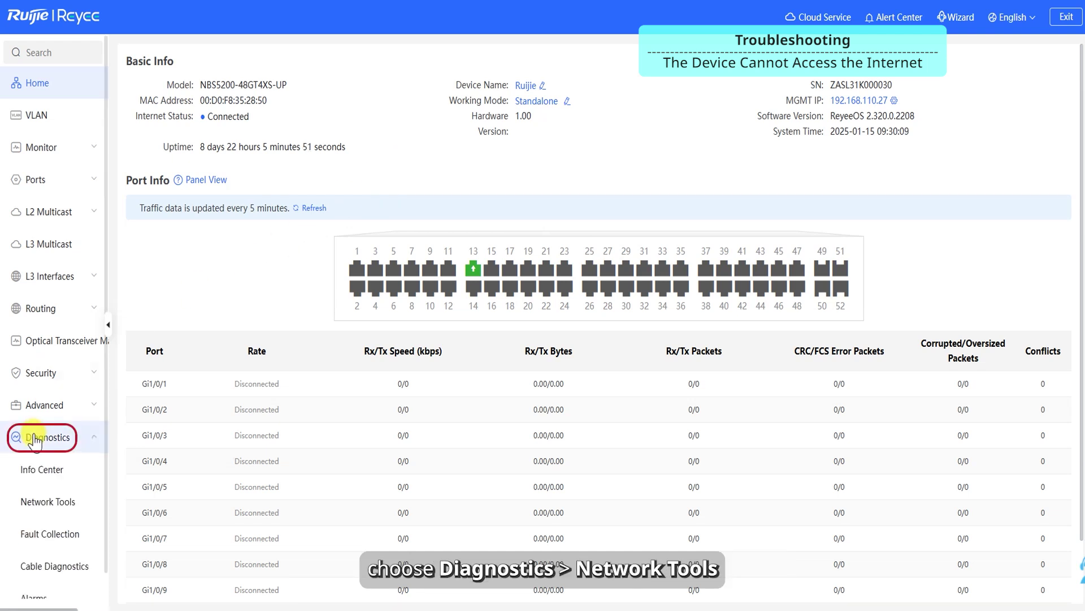
left_click(48, 502)
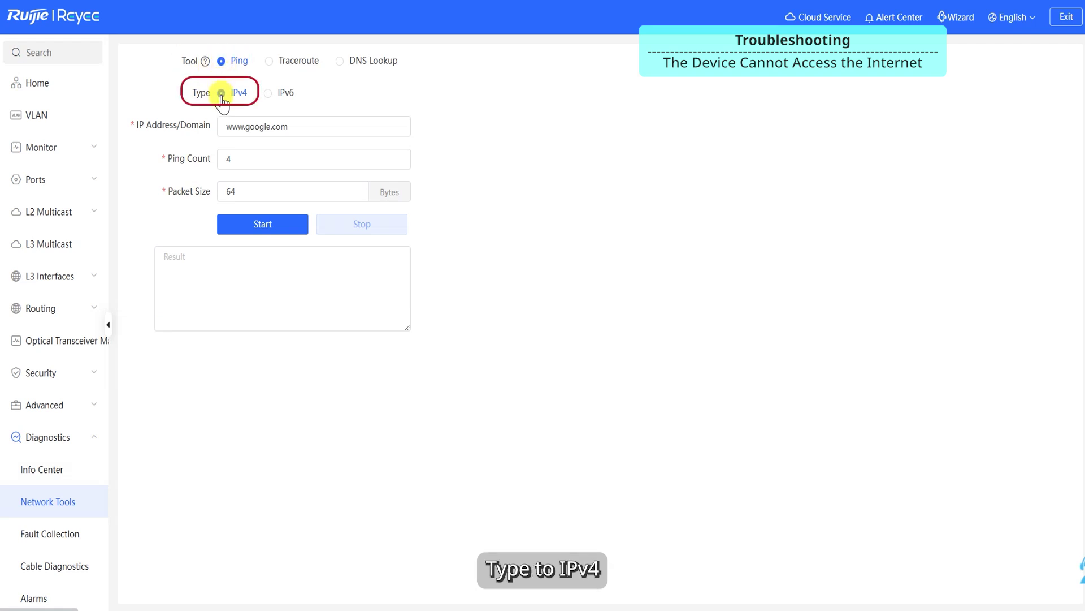
left_click_drag(286, 126, 226, 126)
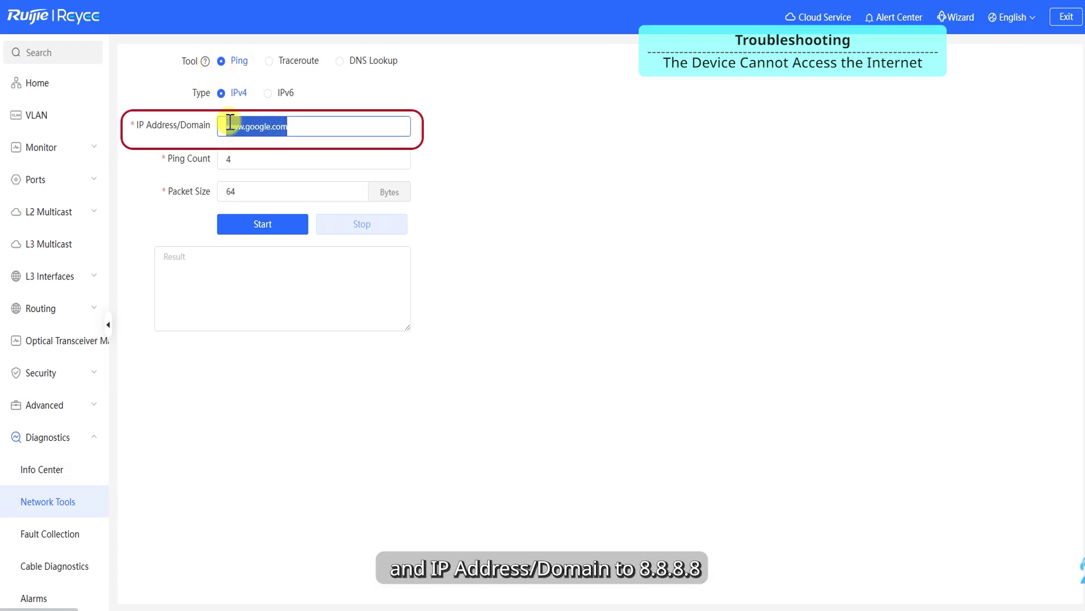
key("BackSpace")
type("8.8.8.8")
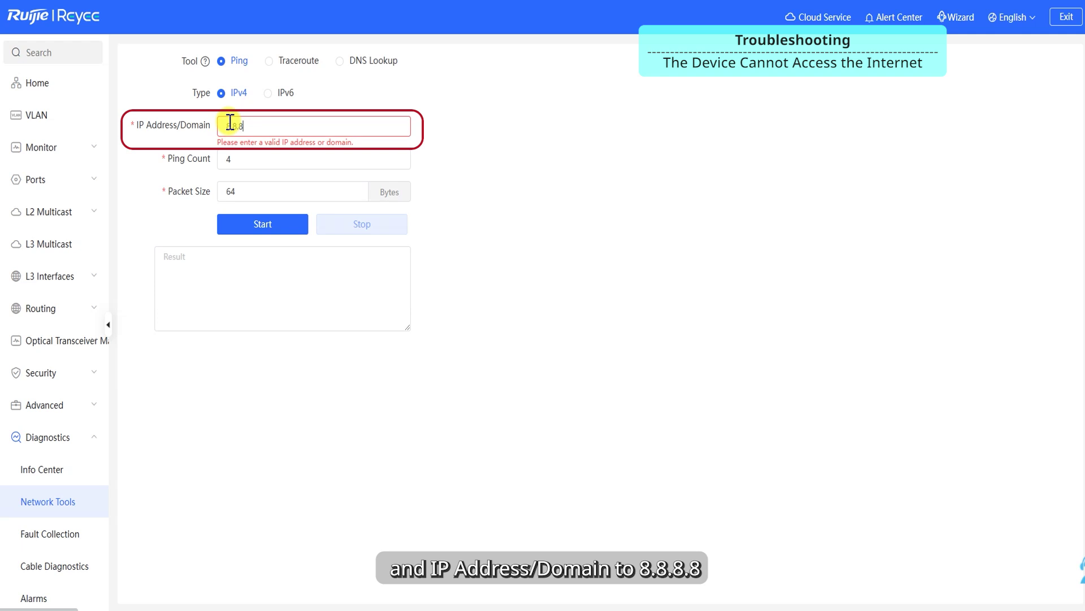
left_click(254, 233)
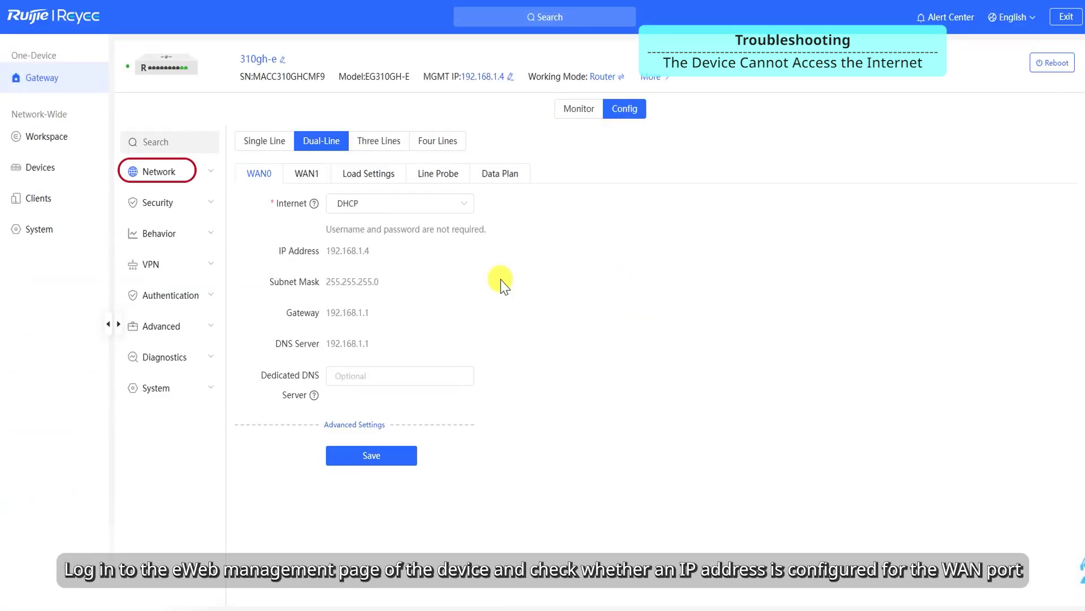
- Review the gateway's WAN0 address and the switch's VLAN port assignments
left_click(194, 183)
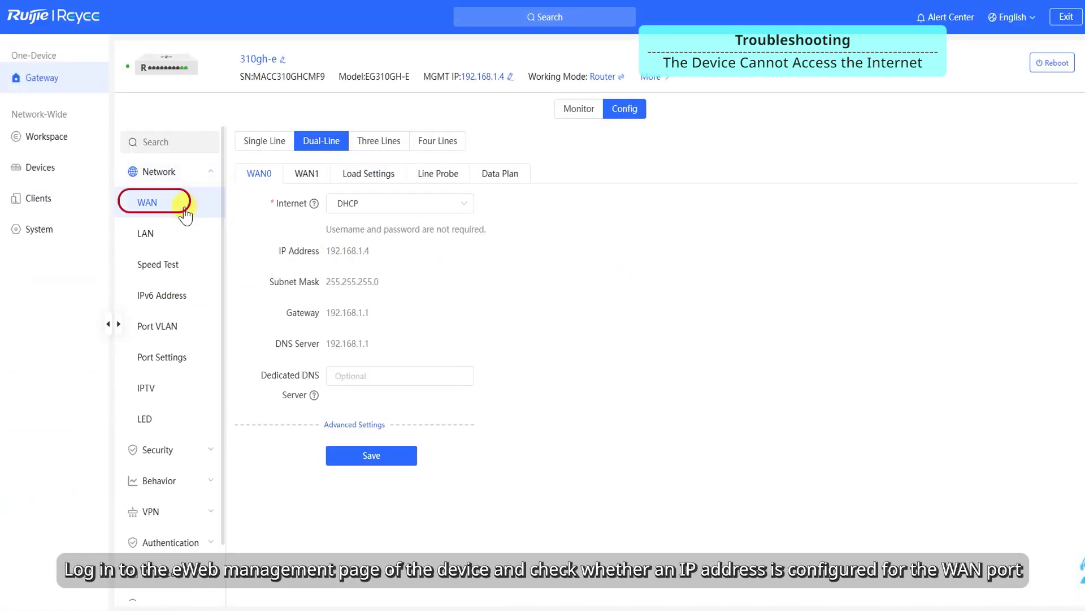
left_click(187, 212)
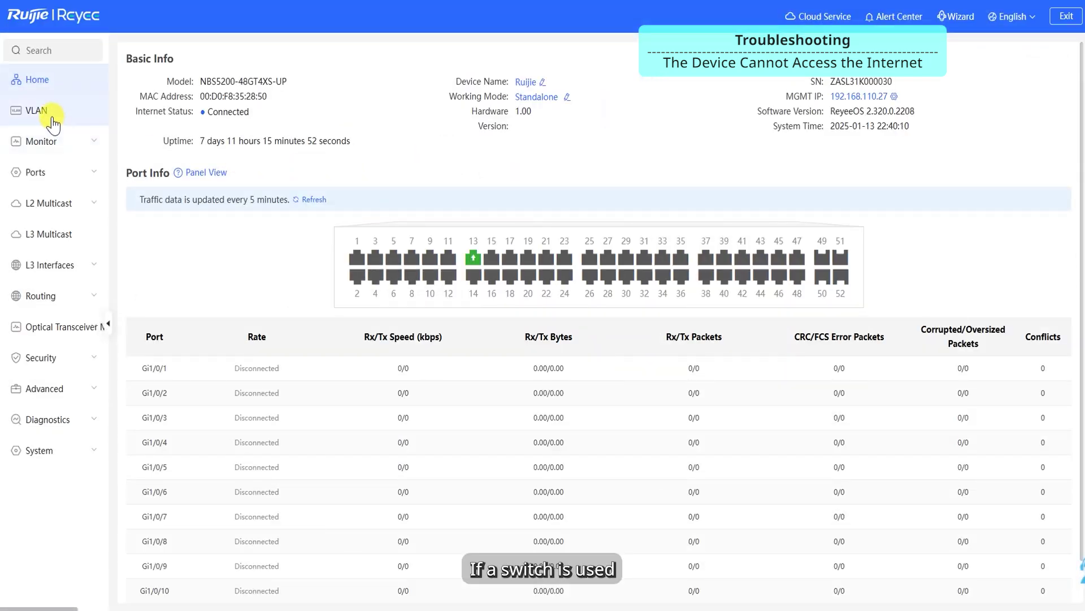
left_click(50, 118)
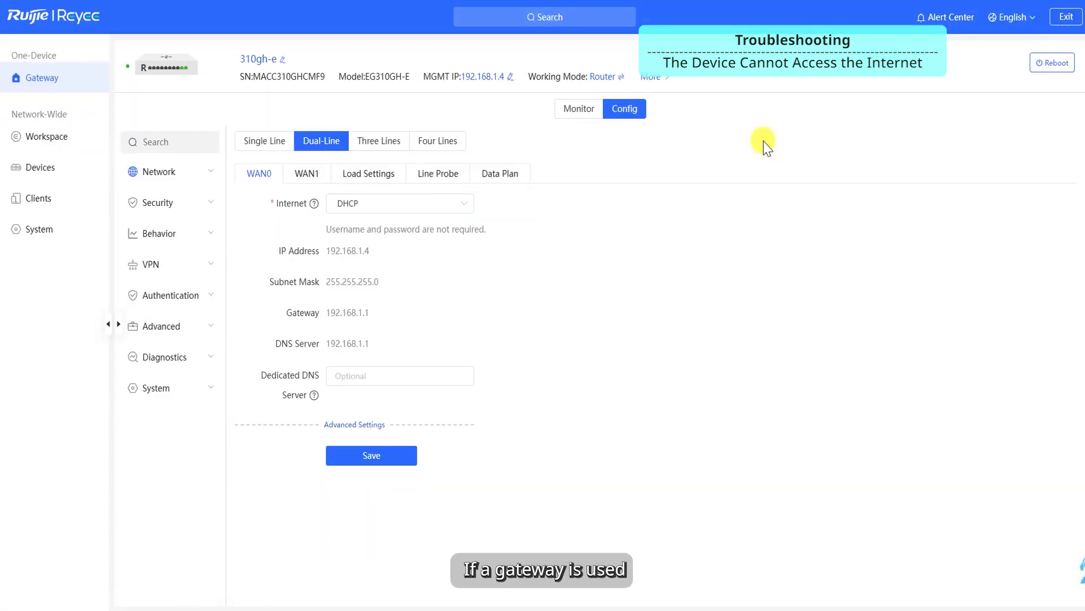
- Confirm NAT Mode is enabled in the gateway's WAN0 advanced settings
left_click(187, 170)
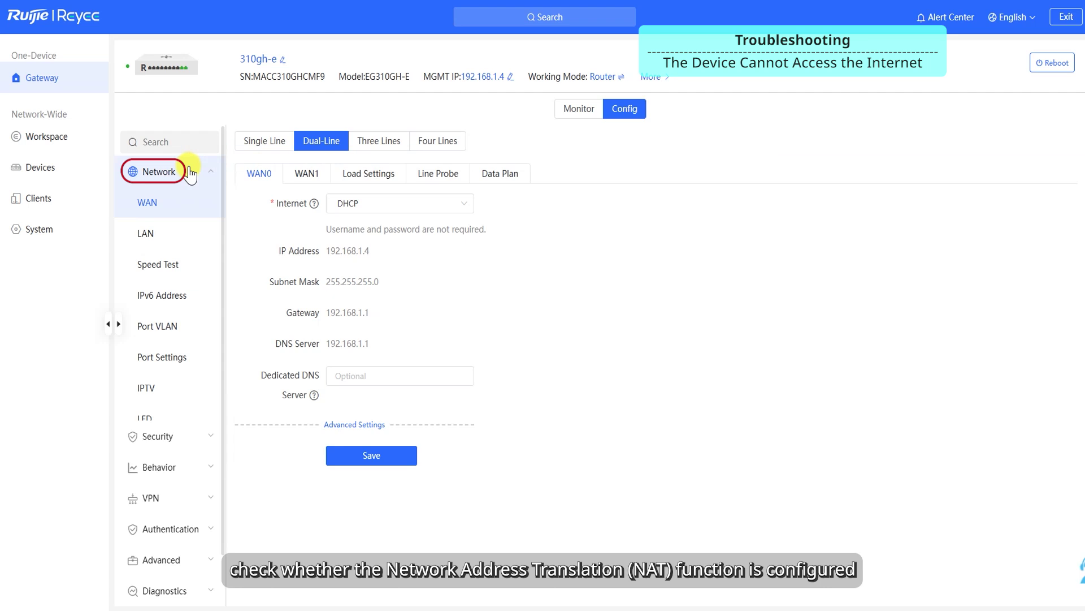
left_click(165, 213)
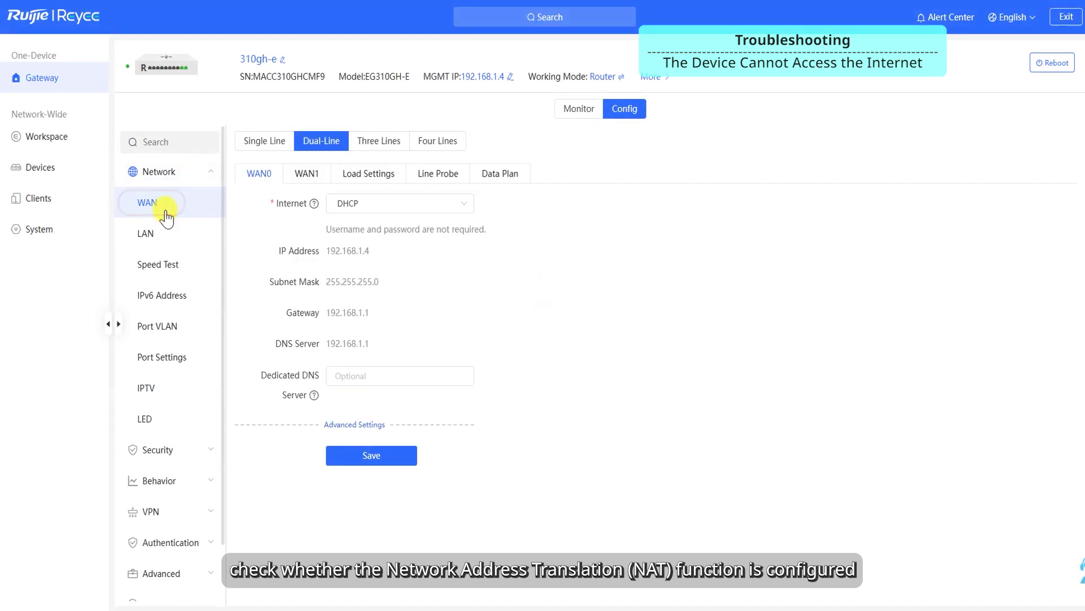
left_click(339, 425)
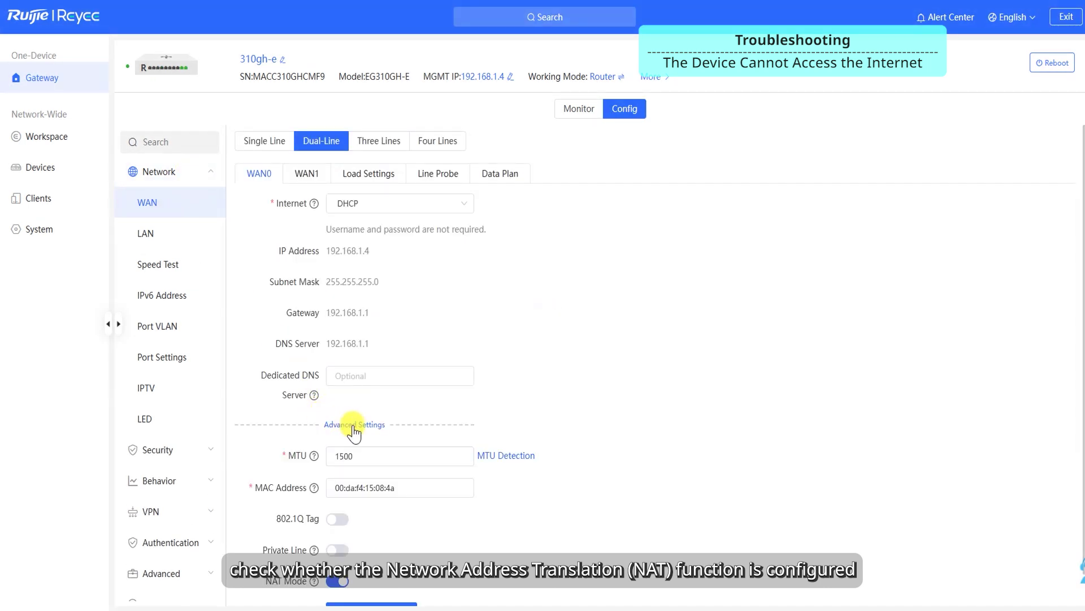
scroll(599, 458, "down", 1)
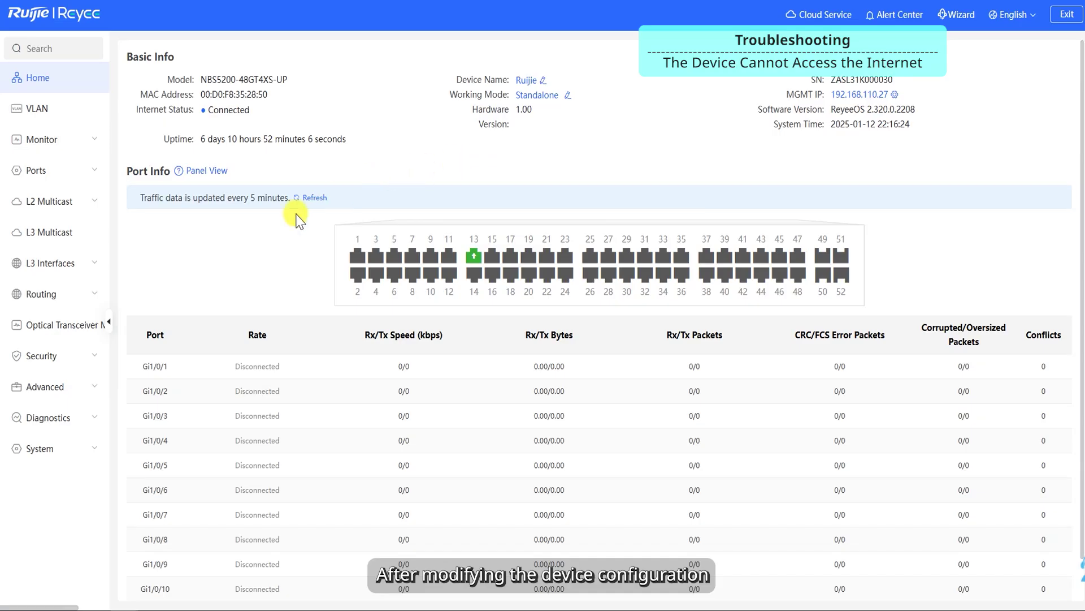
left_click(63, 417)
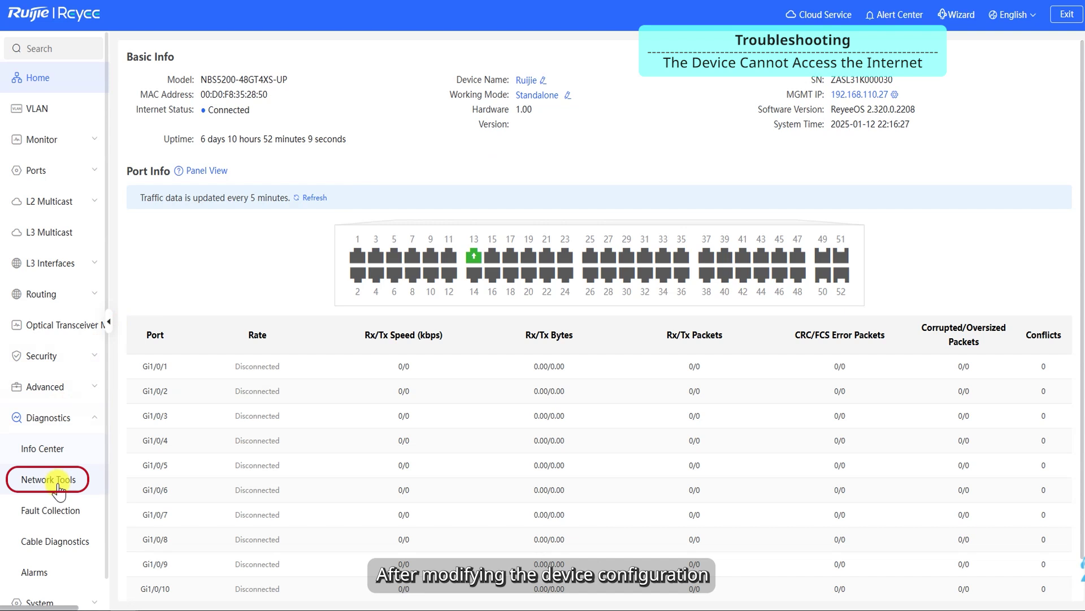
left_click(54, 480)
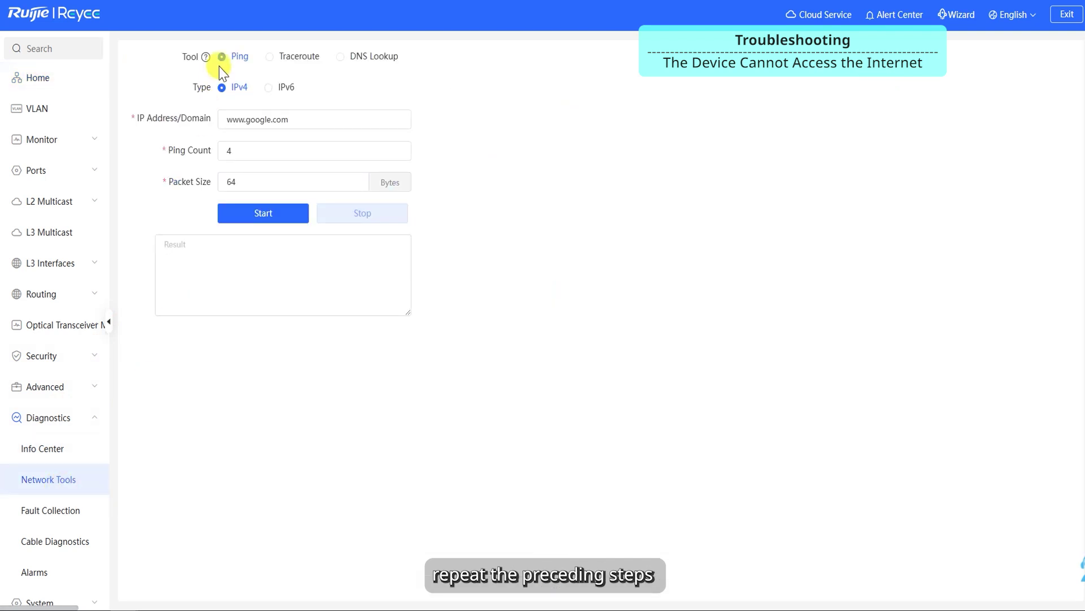
triple_click(310, 125)
key("BackSpace")
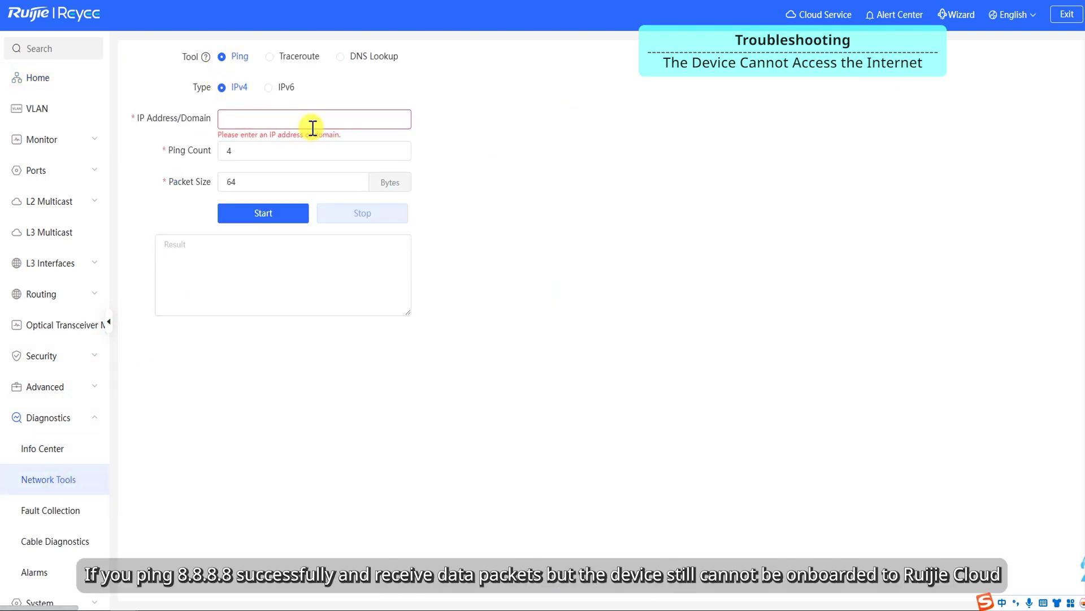
type("8.8.8")
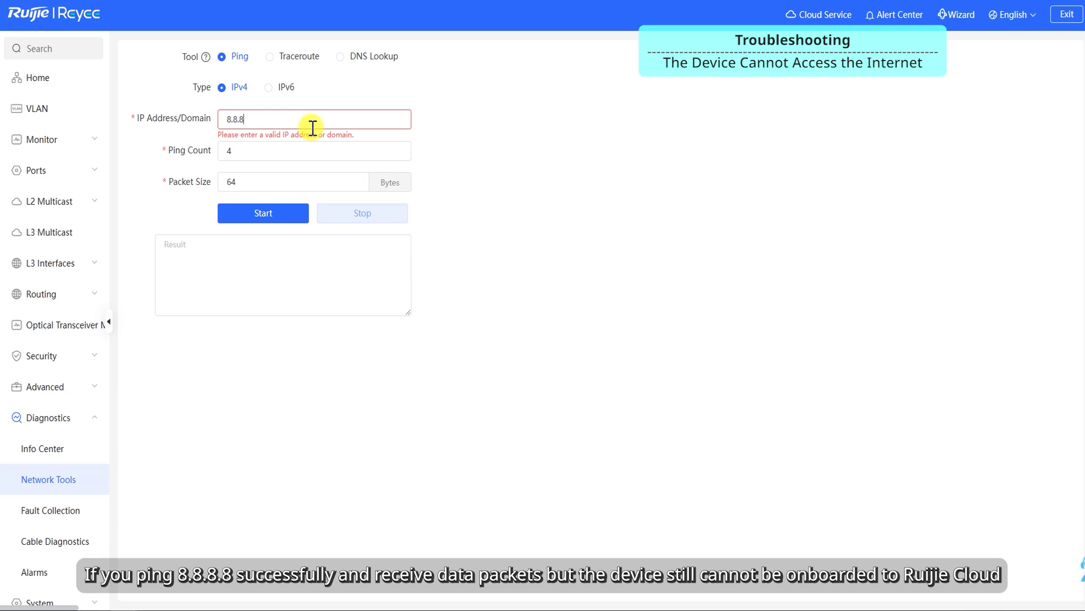
type(".8")
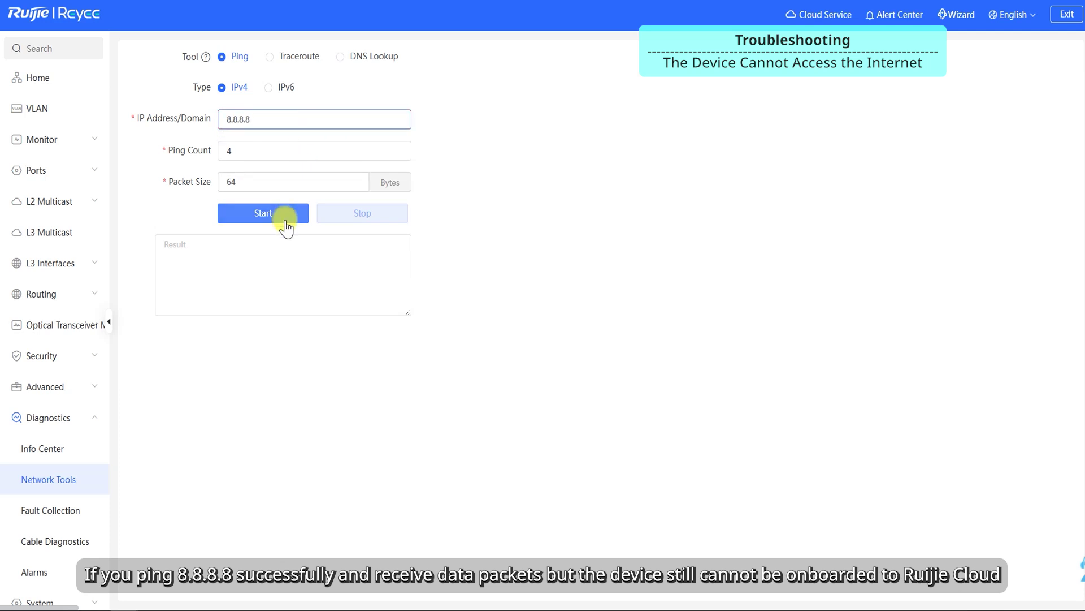
left_click(284, 221)
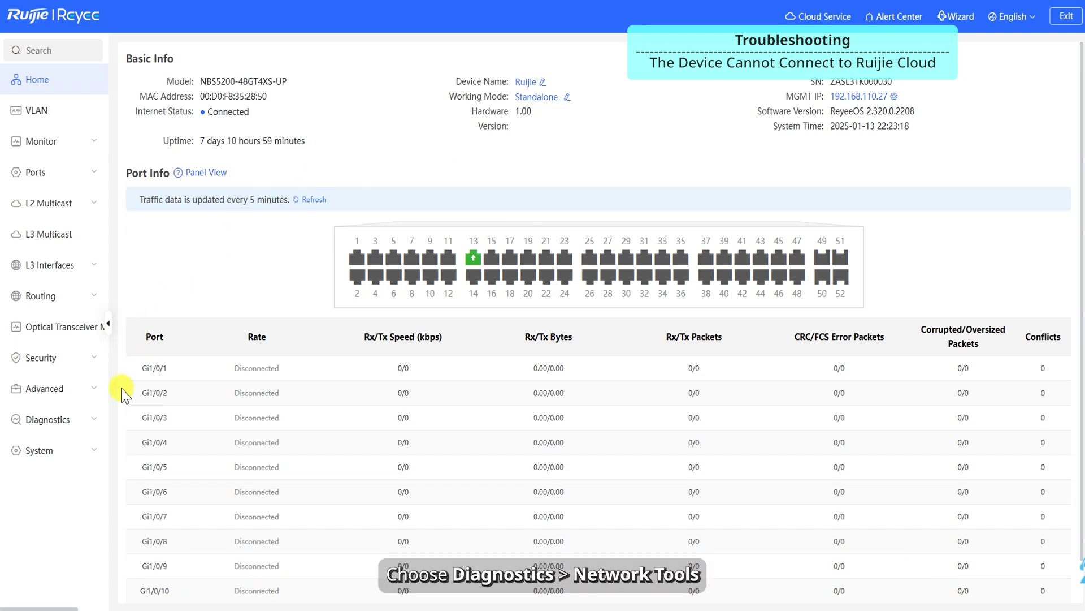
left_click(95, 425)
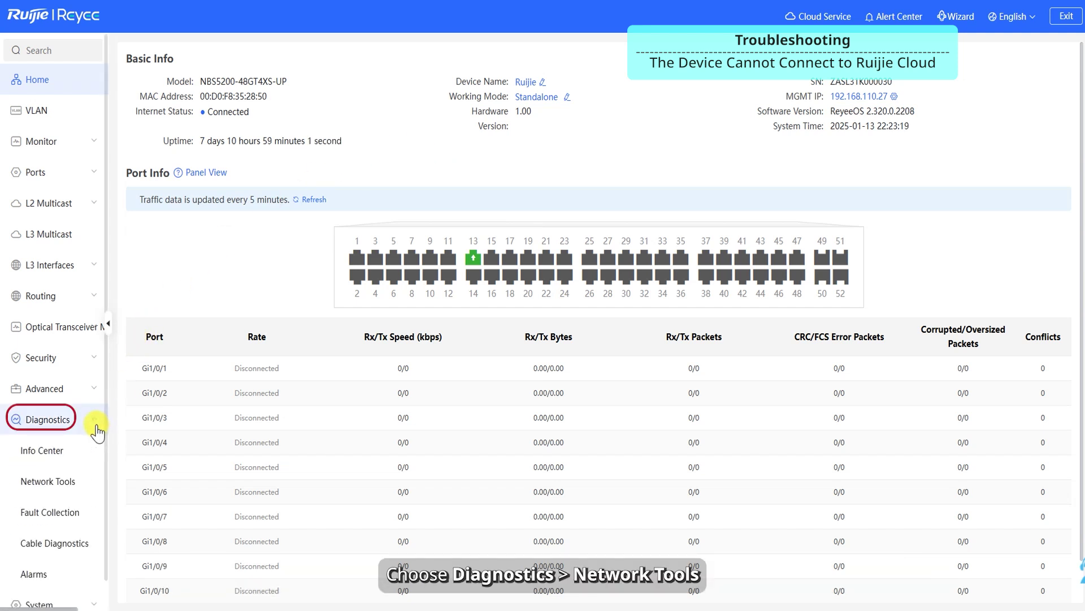
left_click(73, 485)
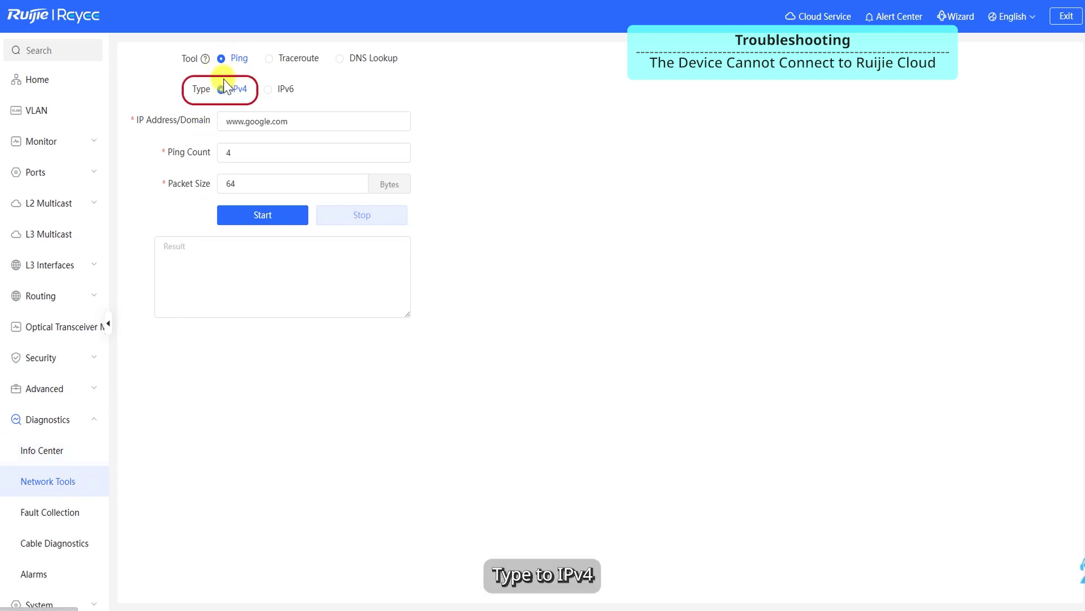
triple_click(226, 121)
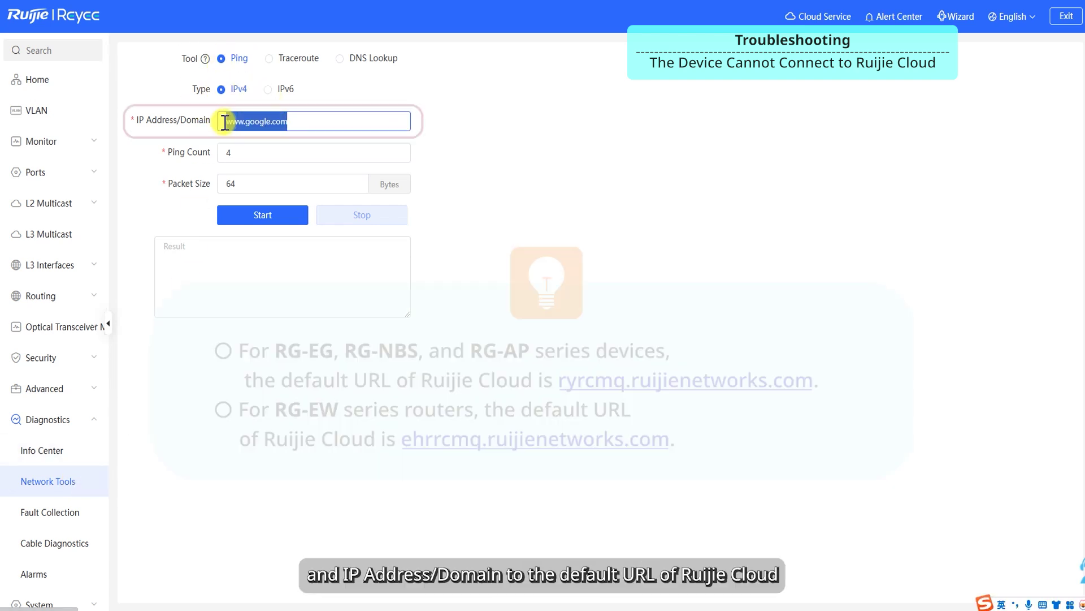
type("ryrcmq.ruijienetworks.com")
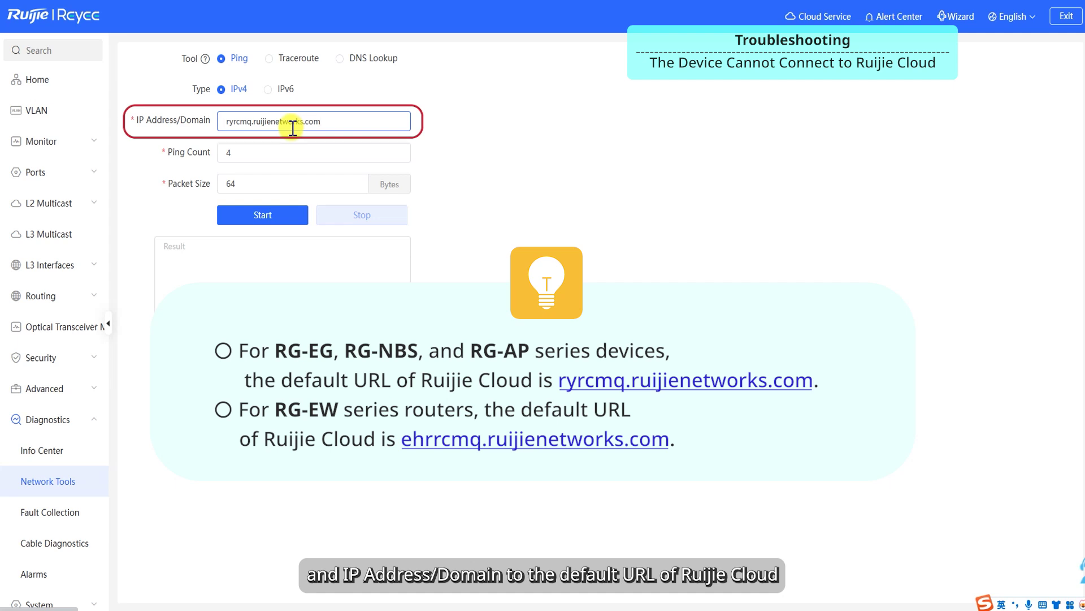
left_click(286, 215)
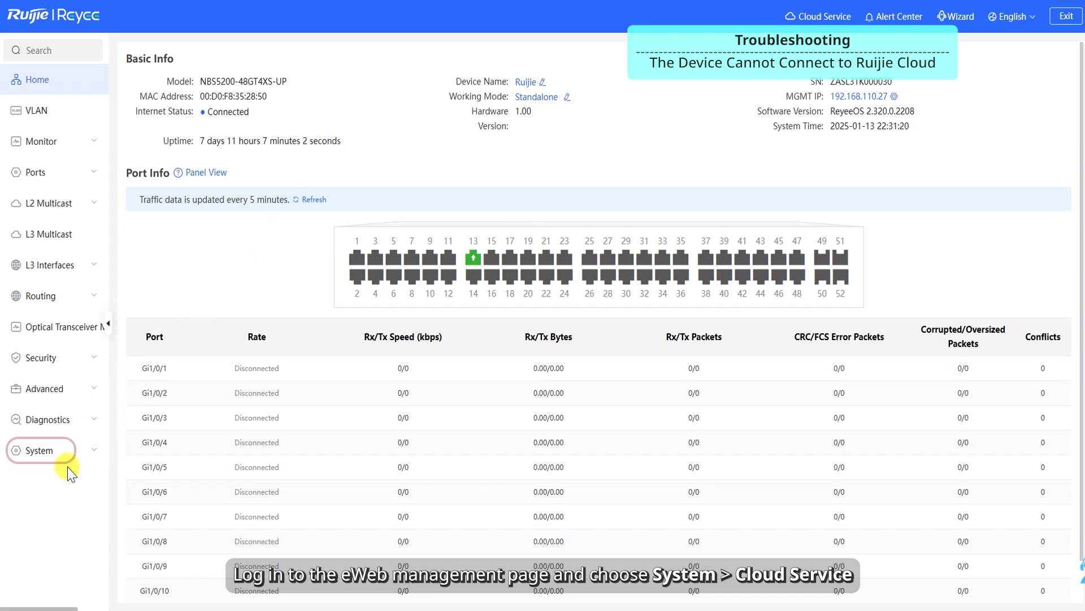
- Open the System > Cloud Service configuration and expand the Cloud Server dropdown list
left_click(79, 459)
scroll(79, 459, "down", 3)
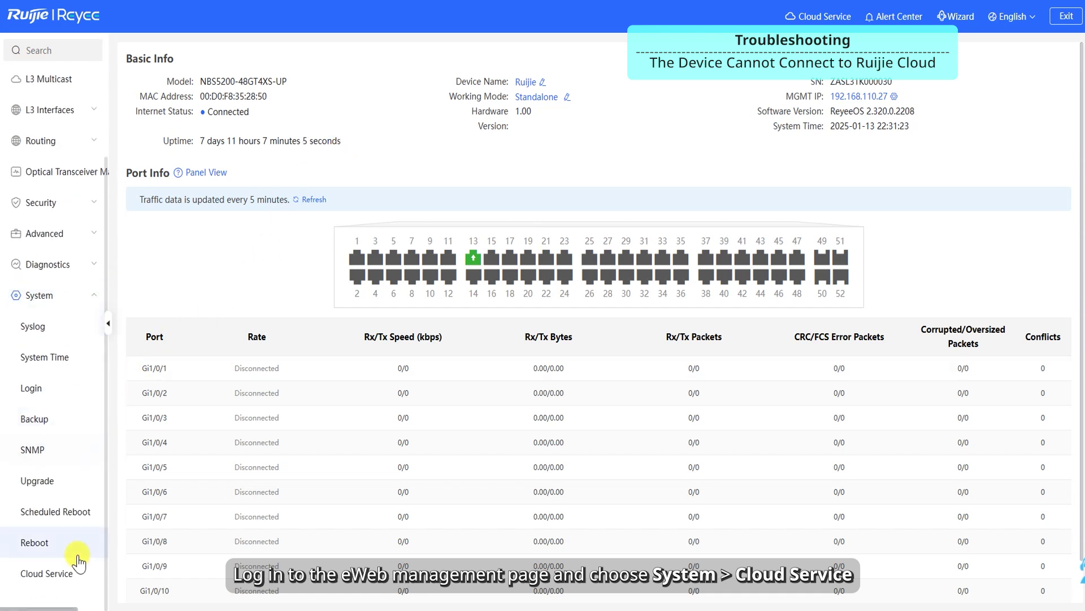
left_click(61, 577)
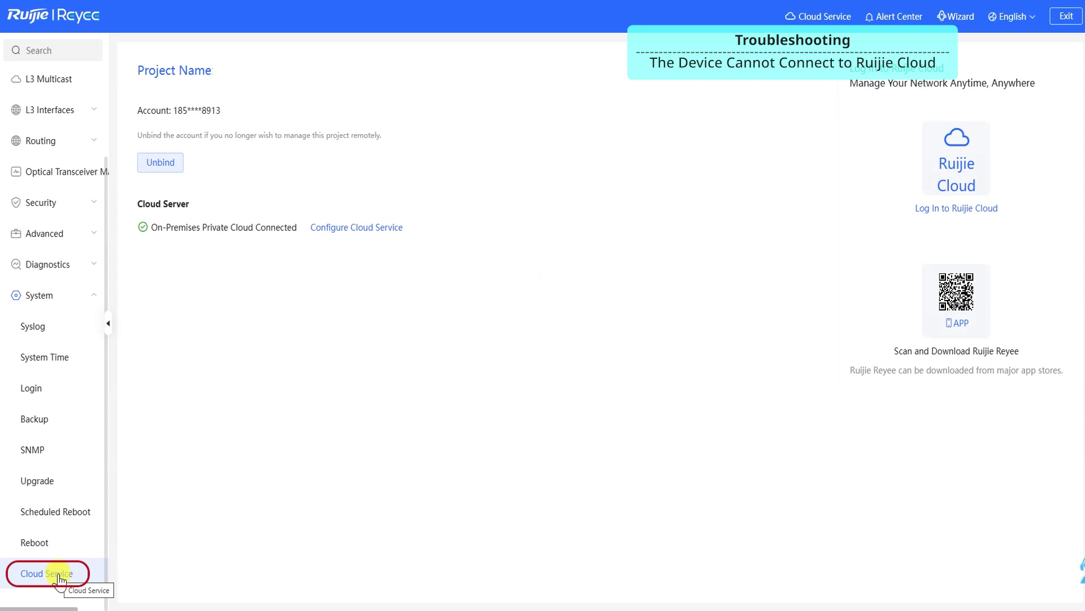
left_click(358, 229)
left_click(368, 280)
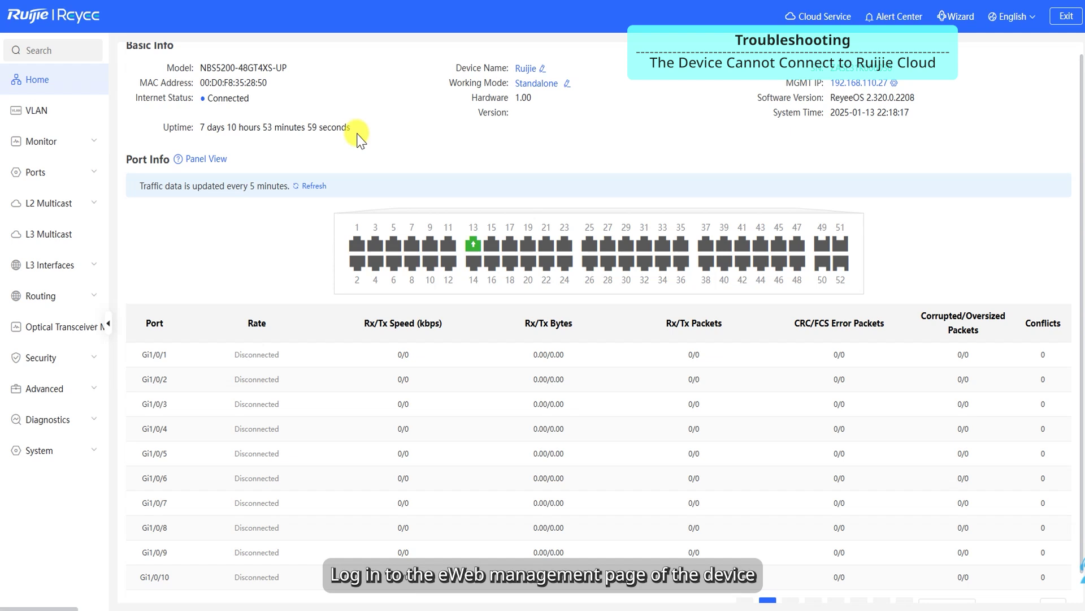
- Enter 8.8.8.8 as the Local DNS server under Advanced > Local DNS and save
left_click(67, 393)
scroll(66, 396, "down", 2)
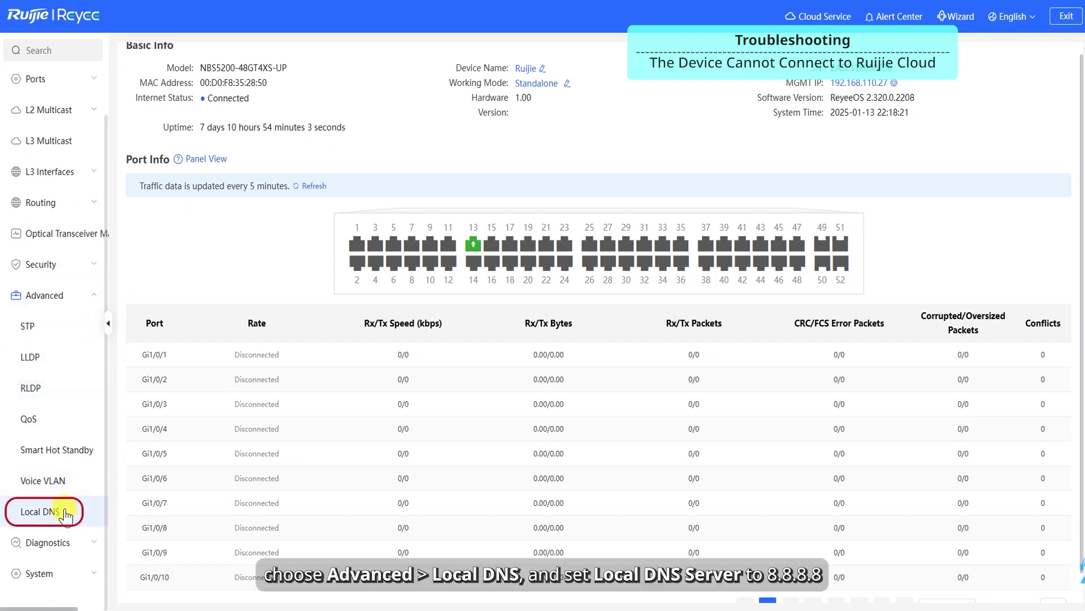
left_click(65, 512)
left_click(255, 59)
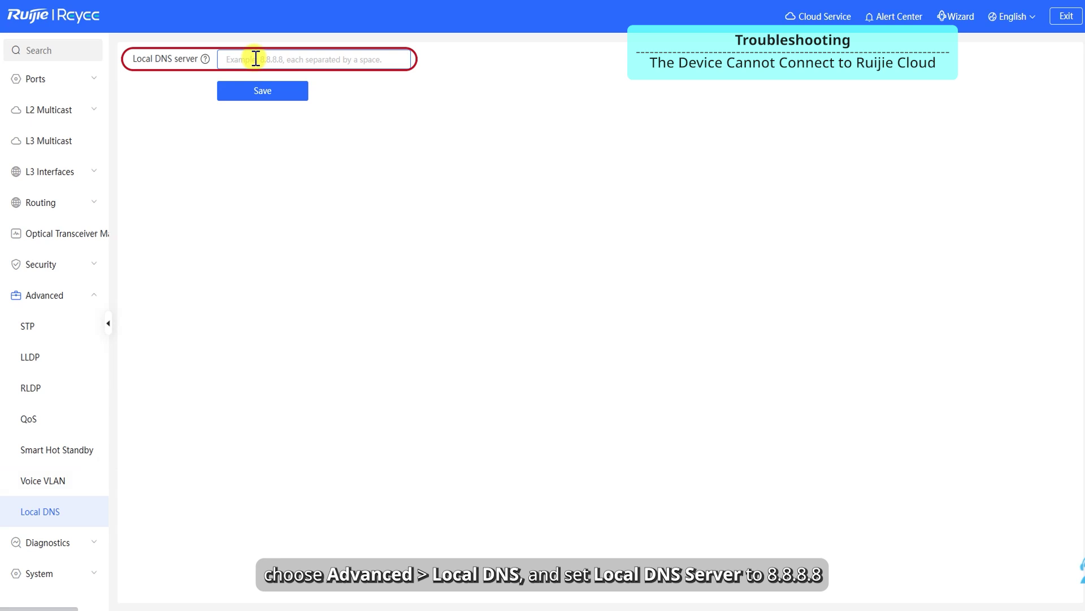
type("8.8.8.8")
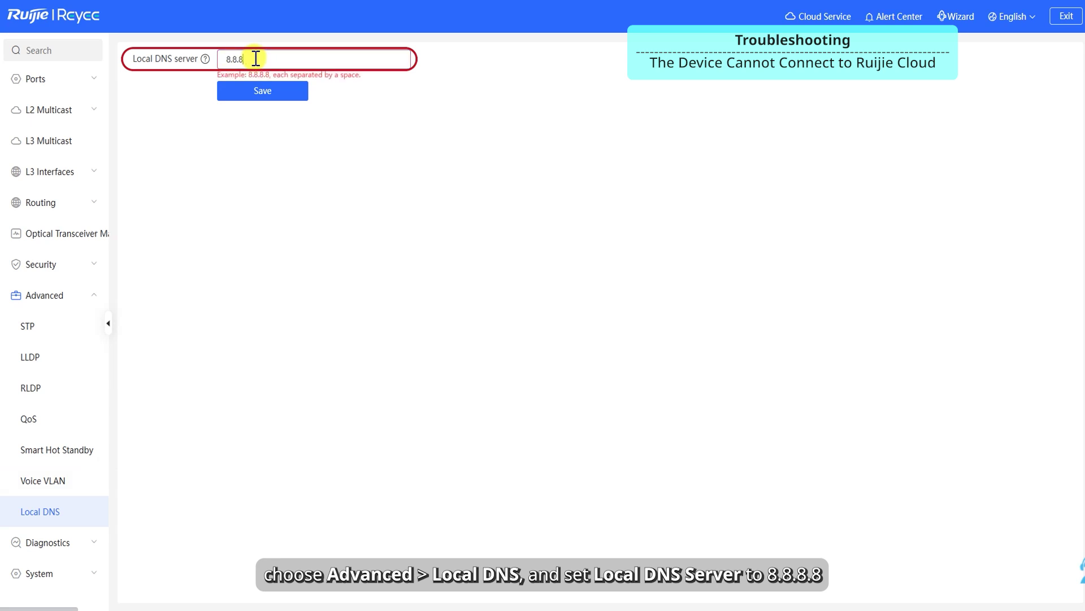
left_click(262, 90)
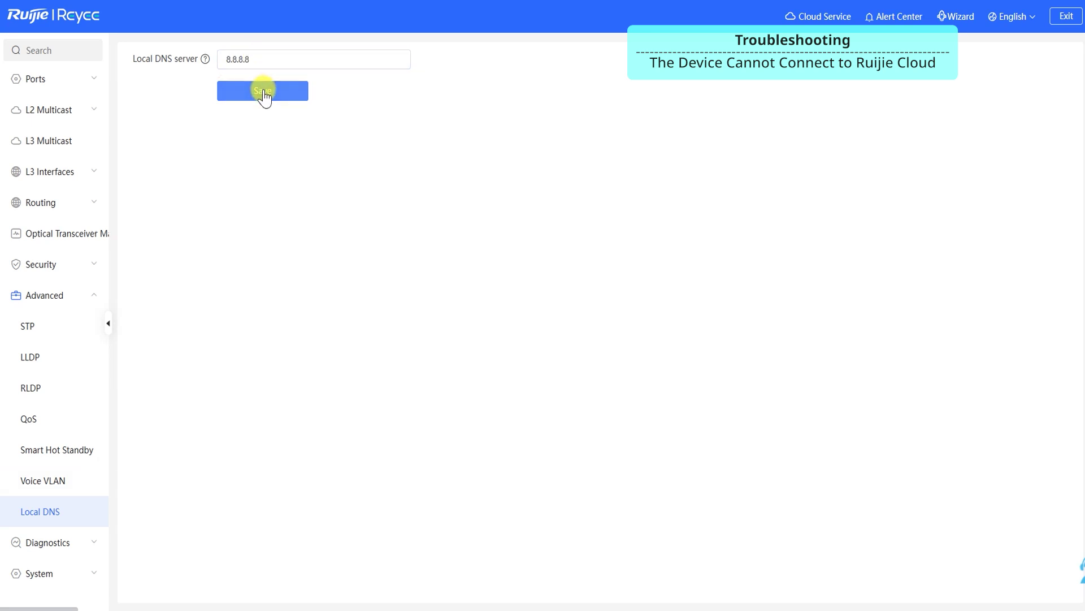